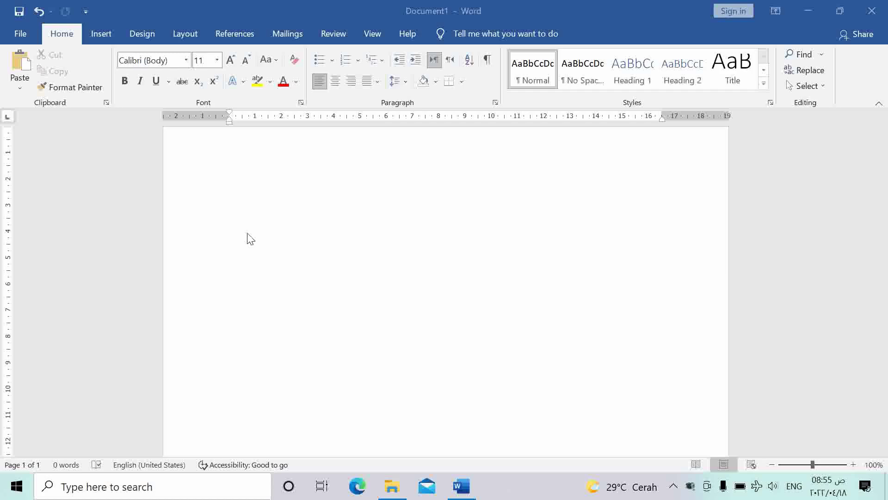
# - Focus the Word window and open the File backstage Home page with templates and recent files
pyautogui.click(440, 248)
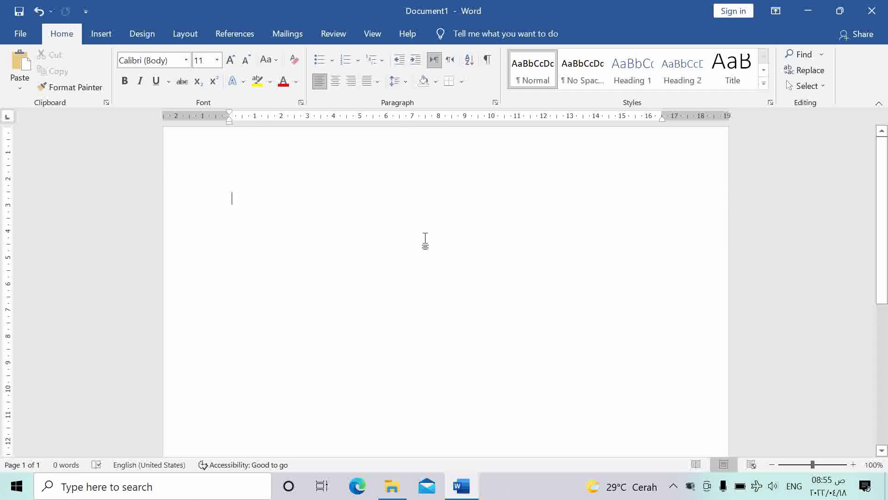
pyautogui.click(19, 35)
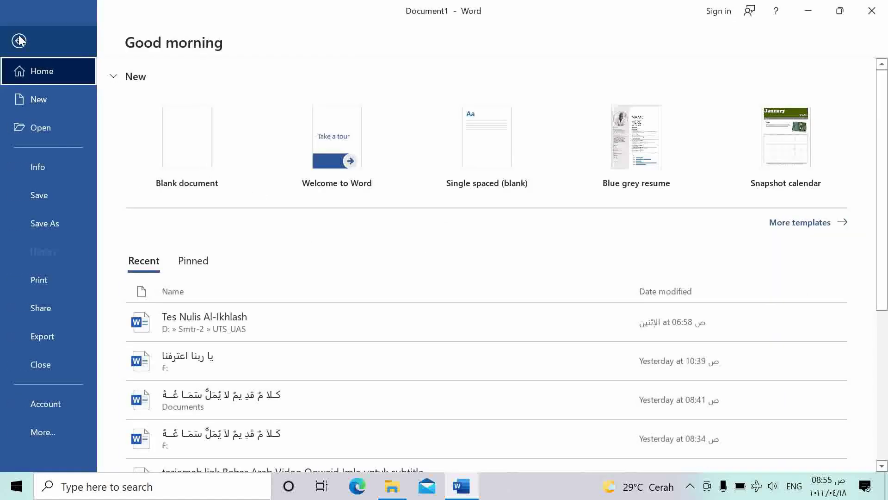
# - Open Word Options from the backstage More menu and show the Language page
pyautogui.click(46, 427)
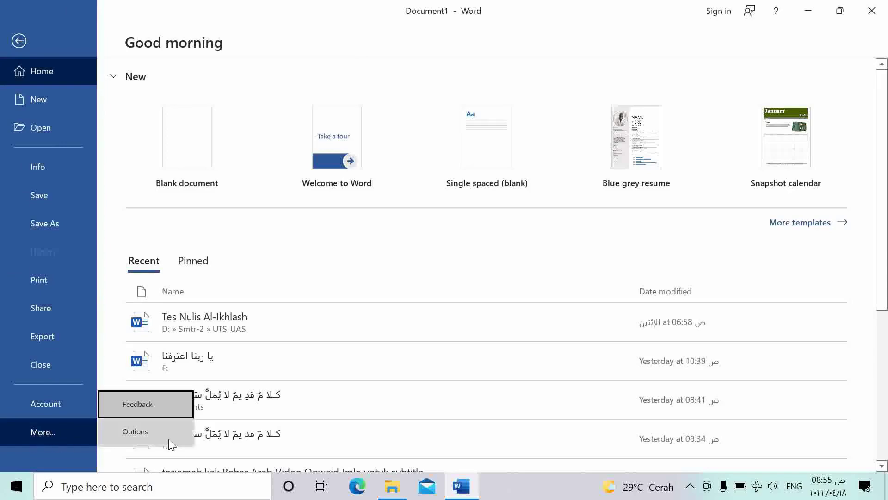
pyautogui.click(150, 432)
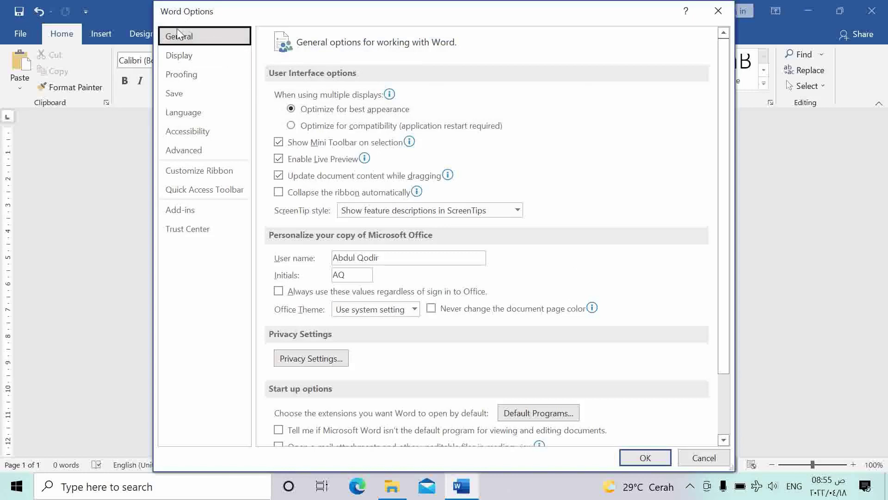
pyautogui.click(184, 113)
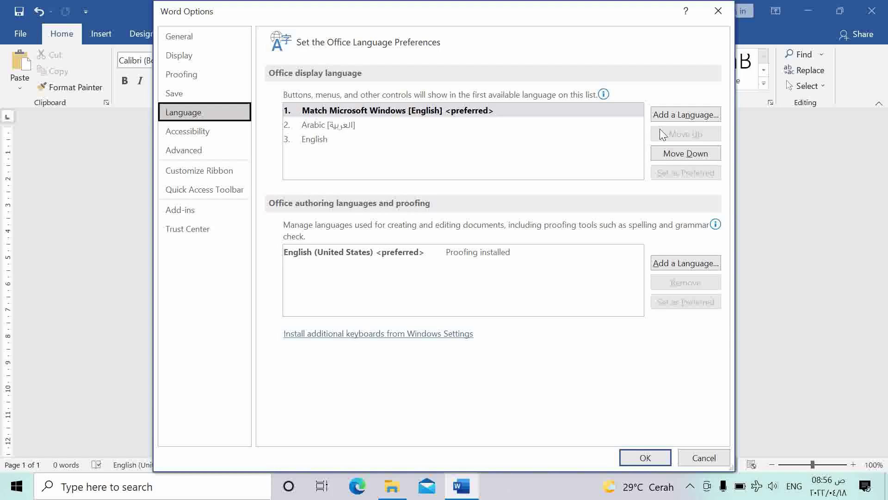
# - Add Indonesian [Indonesia] as a display language, install it, and acknowledge the install notice
pyautogui.click(668, 114)
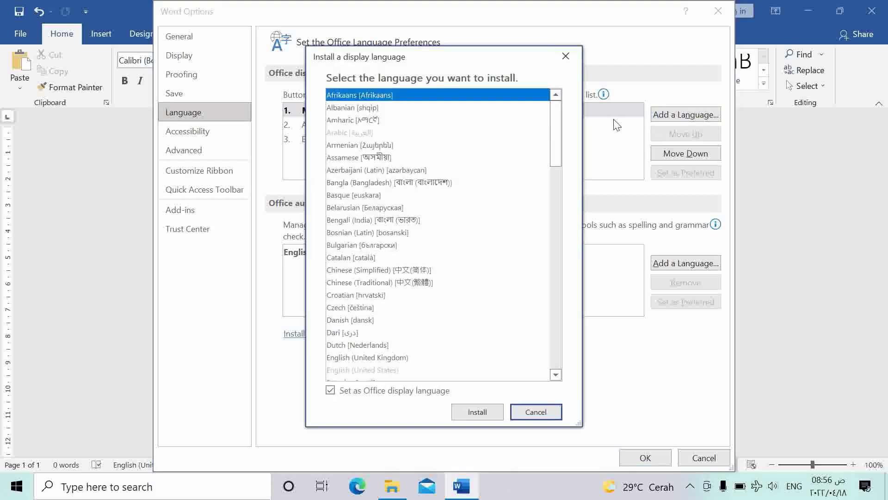
pyautogui.moveTo(558, 136); pyautogui.dragTo(553, 263)
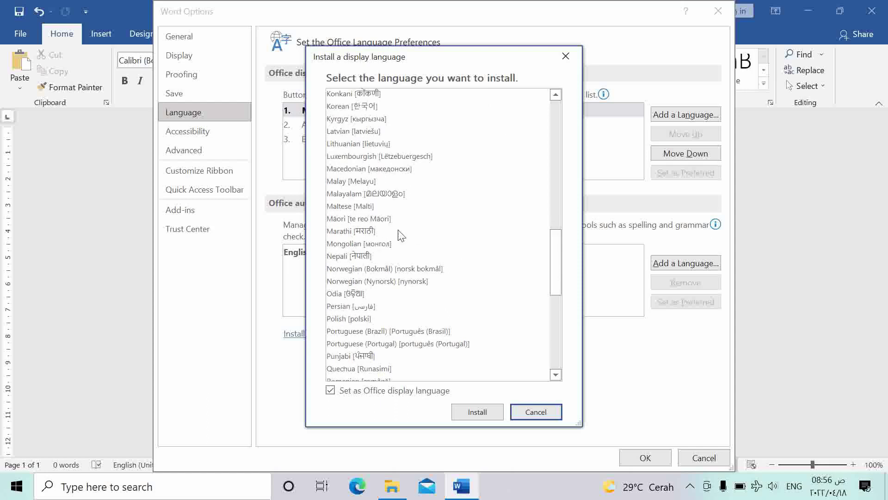
pyautogui.moveTo(555, 266); pyautogui.dragTo(554, 230)
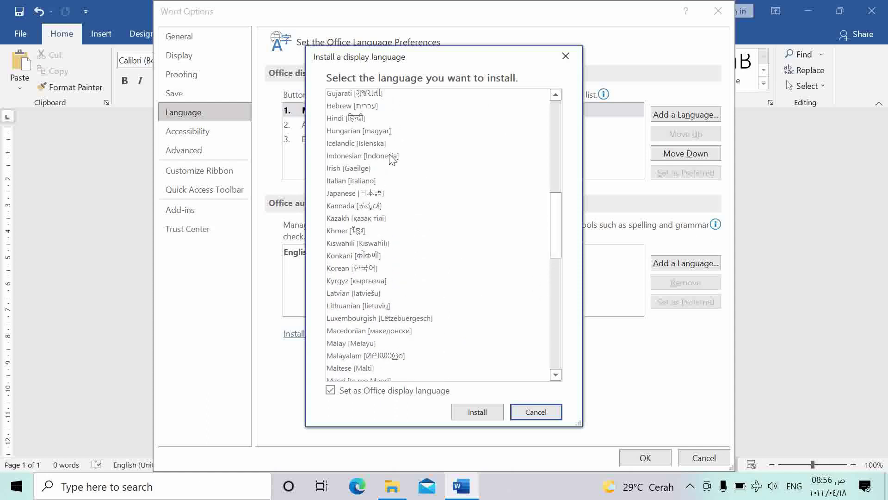
pyautogui.click(390, 156)
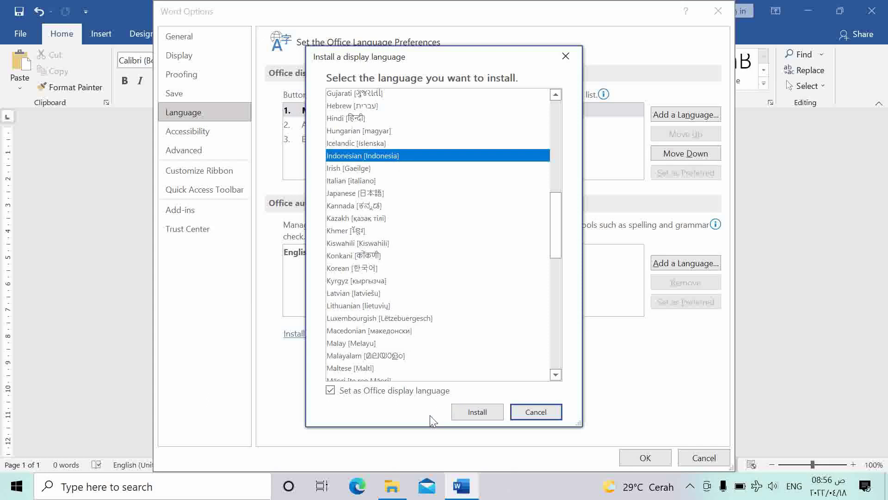
pyautogui.click(477, 413)
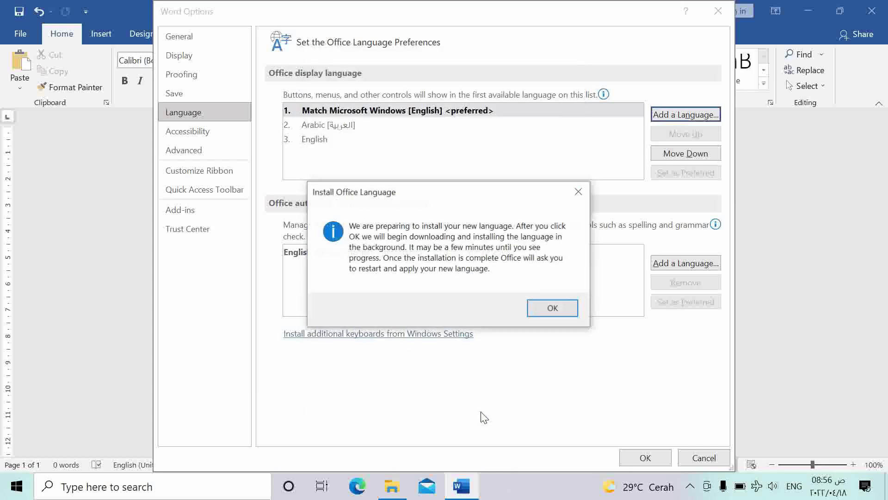
pyautogui.click(561, 311)
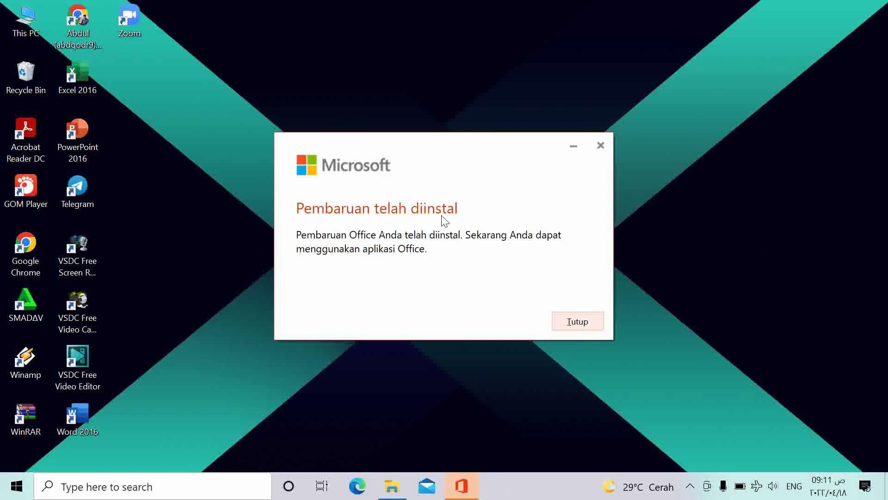
# - Close the 'Pembaruan telah diinstal' notice with Tutup and relaunch Word 2016 from the desktop
pyautogui.click(580, 327)
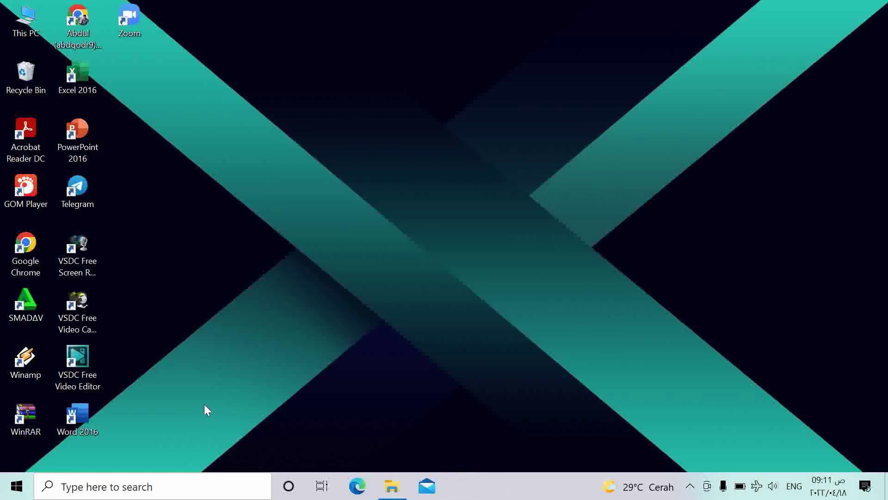
pyautogui.doubleClick(75, 417)
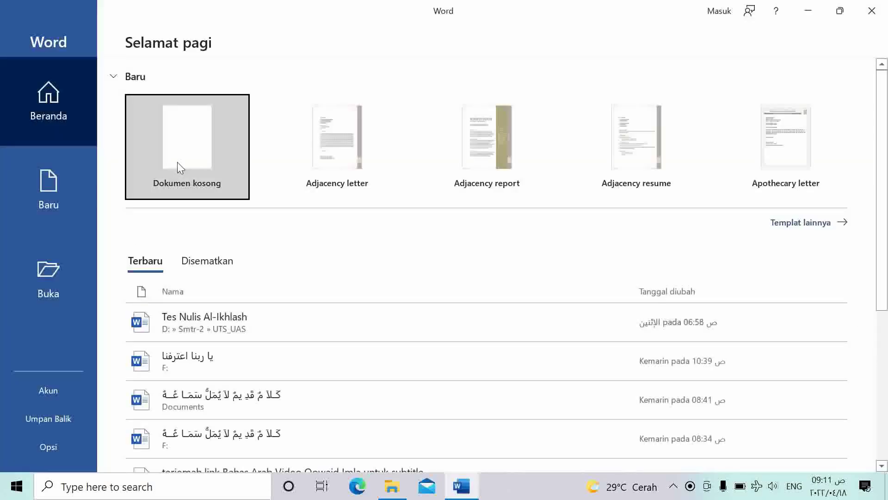
# - Create a blank Dokumen1, dismiss the yellow licence bar, and open the Indonesian File start page
pyautogui.click(179, 167)
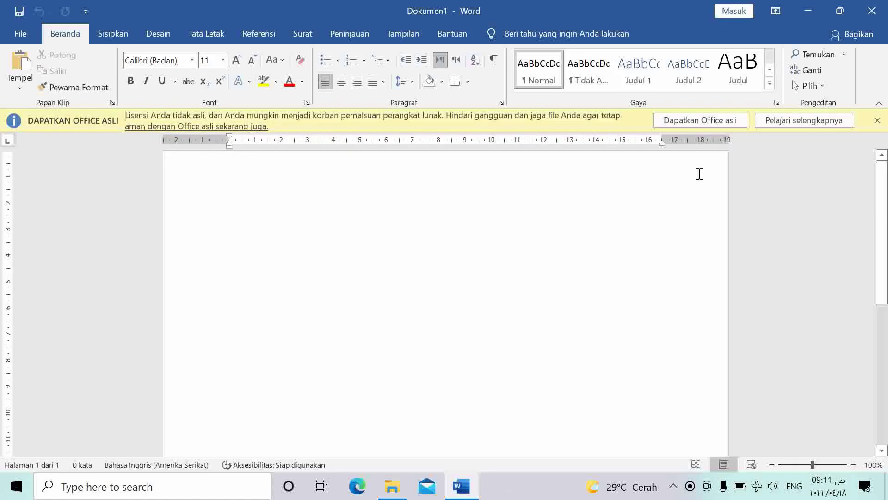
pyautogui.click(876, 122)
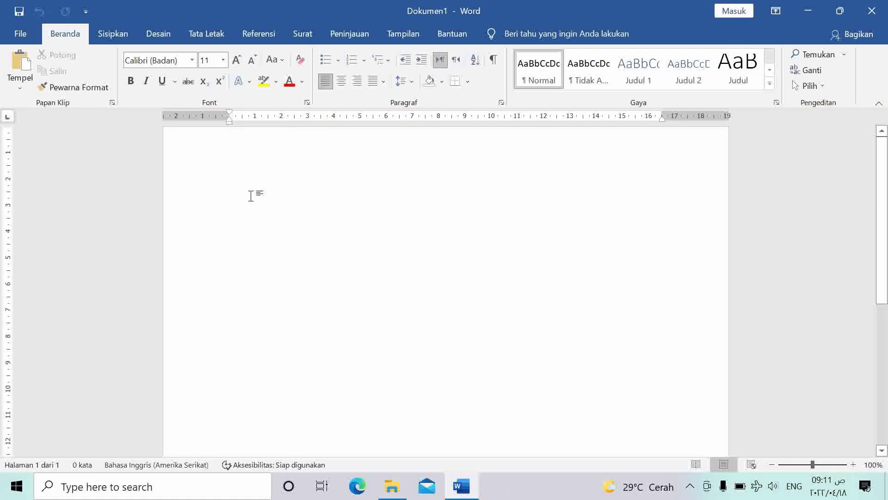
pyautogui.click(26, 36)
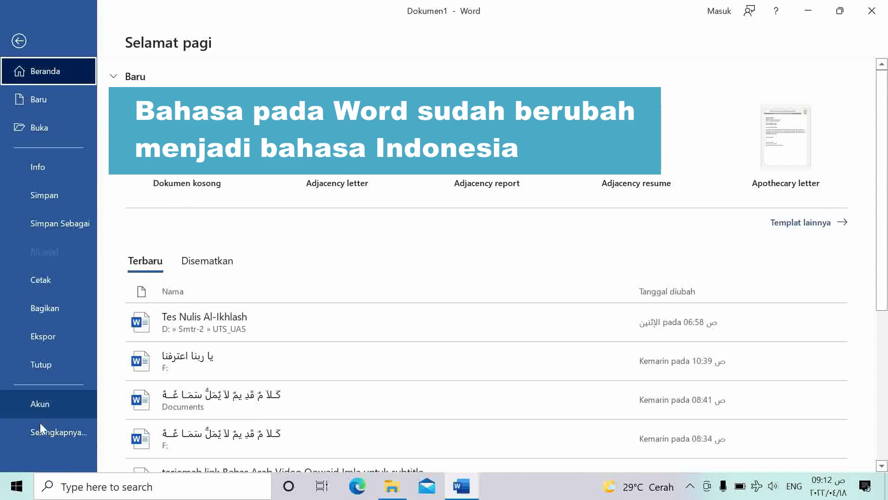
# - Check that Opsi > Bahasa lists Bahasa Indonesia as the preferred display language, then close it
pyautogui.click(50, 433)
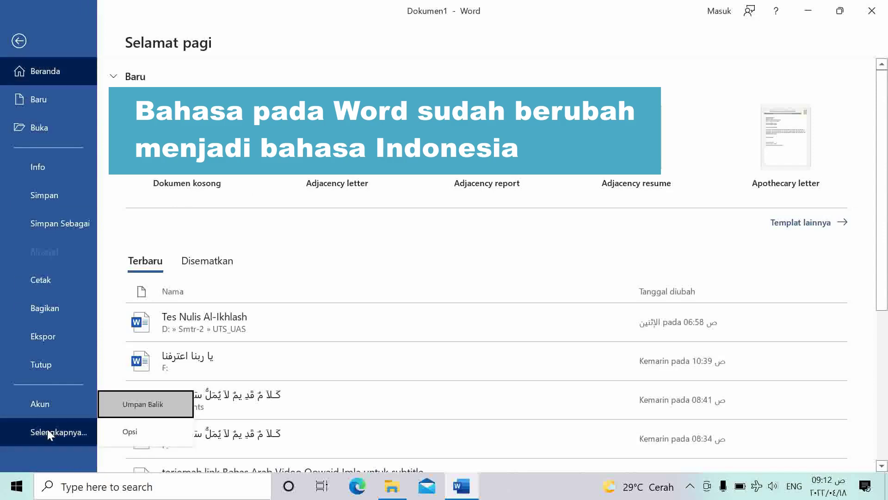
pyautogui.click(128, 434)
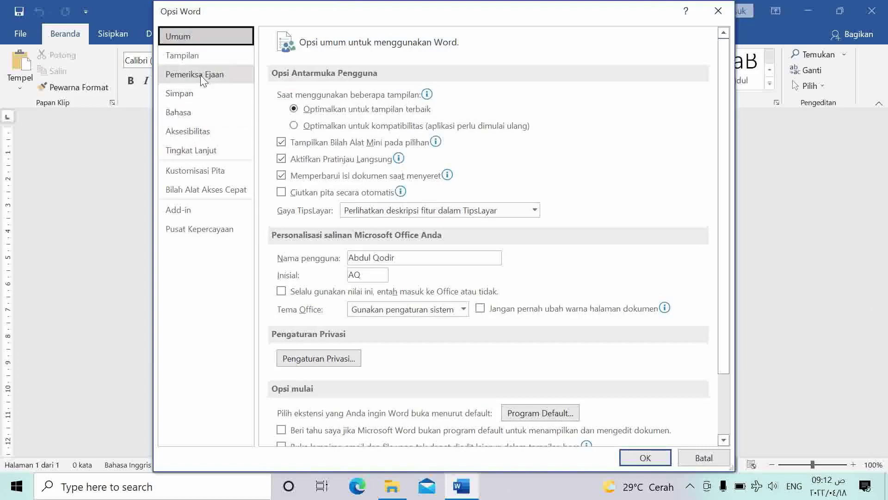
pyautogui.click(198, 116)
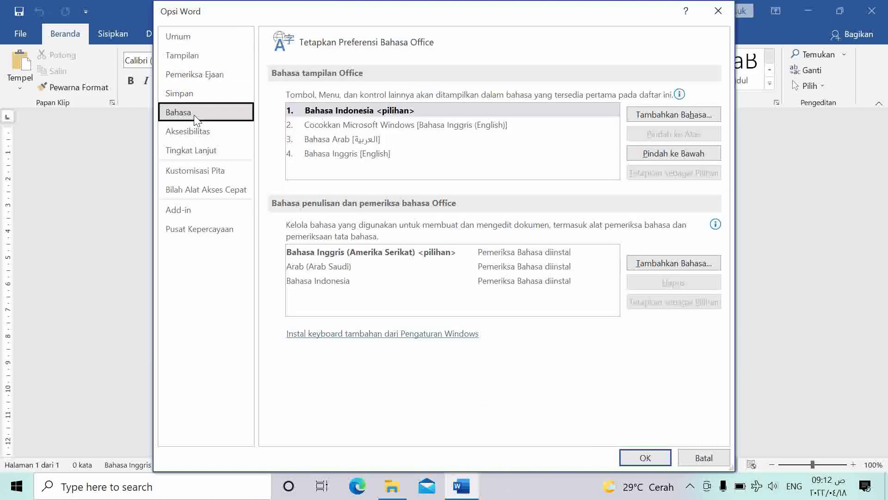
pyautogui.moveTo(425, 18); pyautogui.dragTo(348, 84)
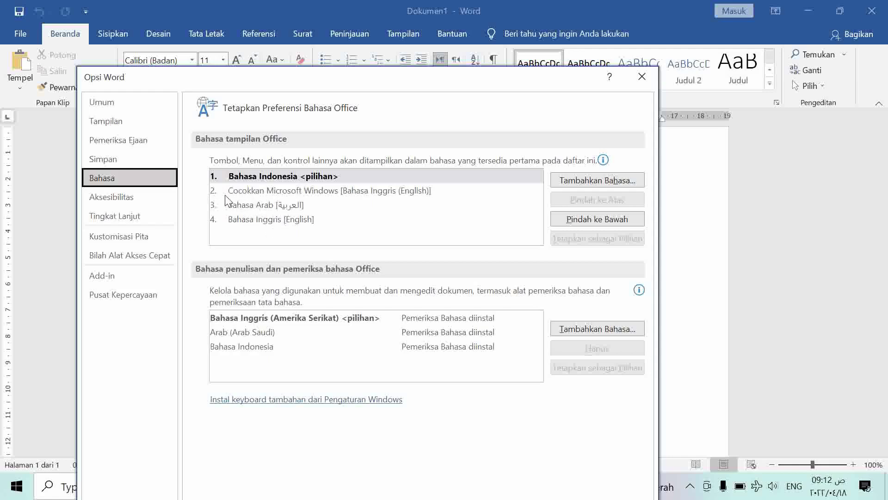
pyautogui.press('Escape')
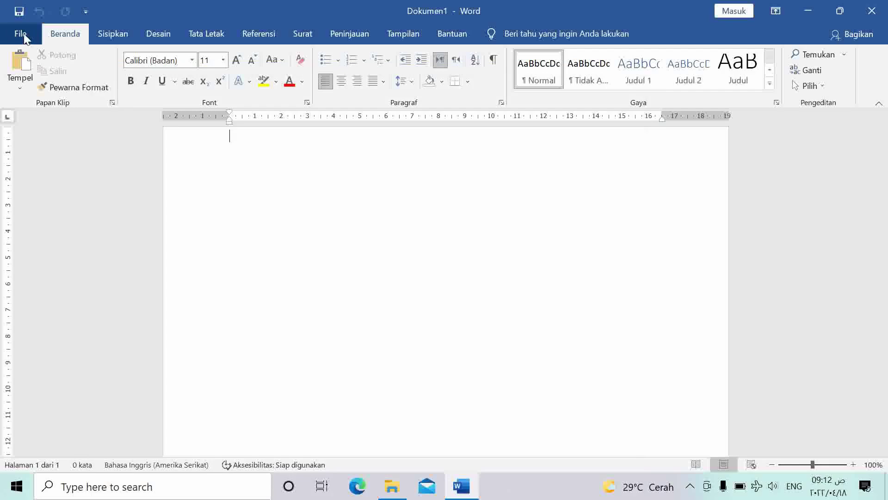
# - Return to the document and browse the Sisipkan, Desain, Tata Letak, Tampilan, Peninjauan and Referensi tabs
pyautogui.click(26, 38)
pyautogui.click(23, 36)
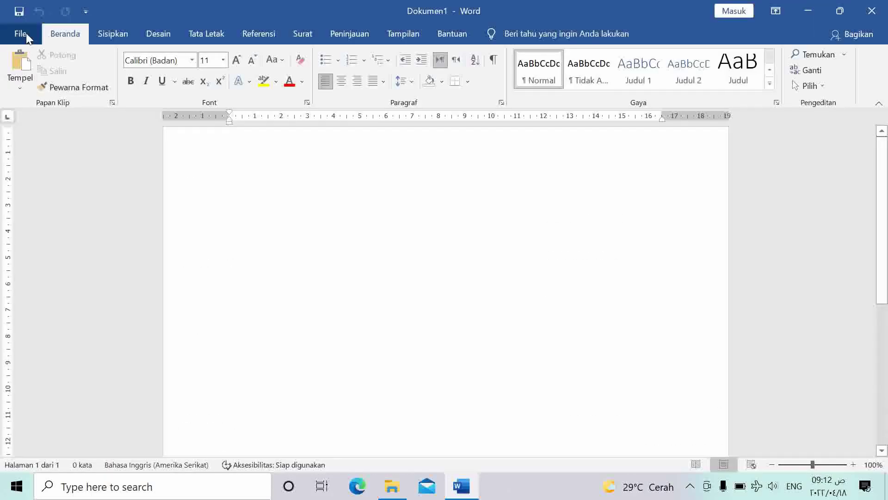
pyautogui.click(109, 39)
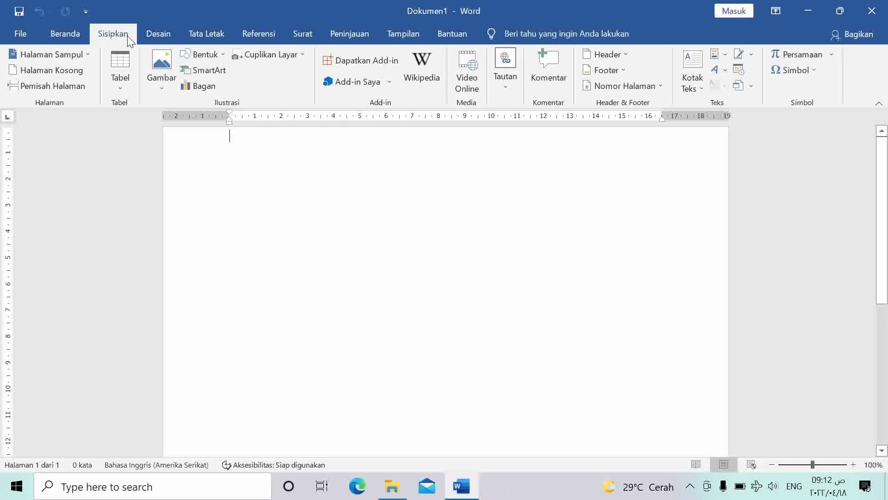
pyautogui.click(159, 41)
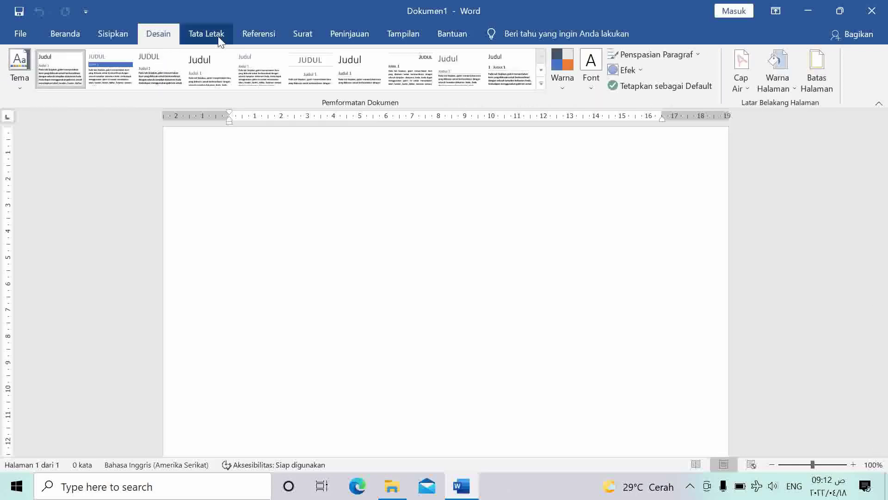
pyautogui.click(206, 35)
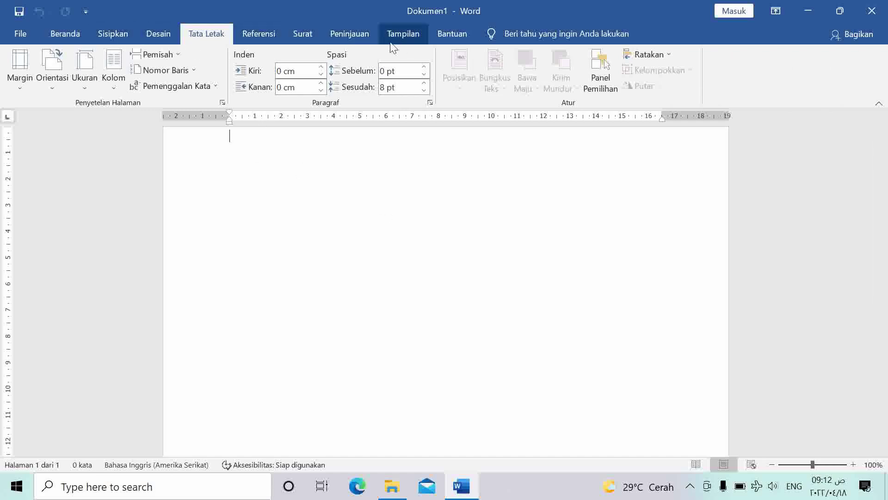
pyautogui.click(405, 37)
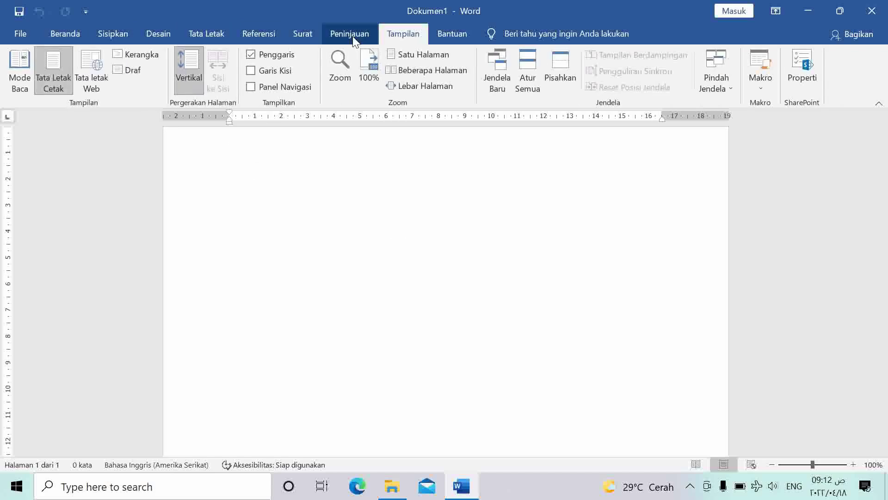
pyautogui.click(352, 36)
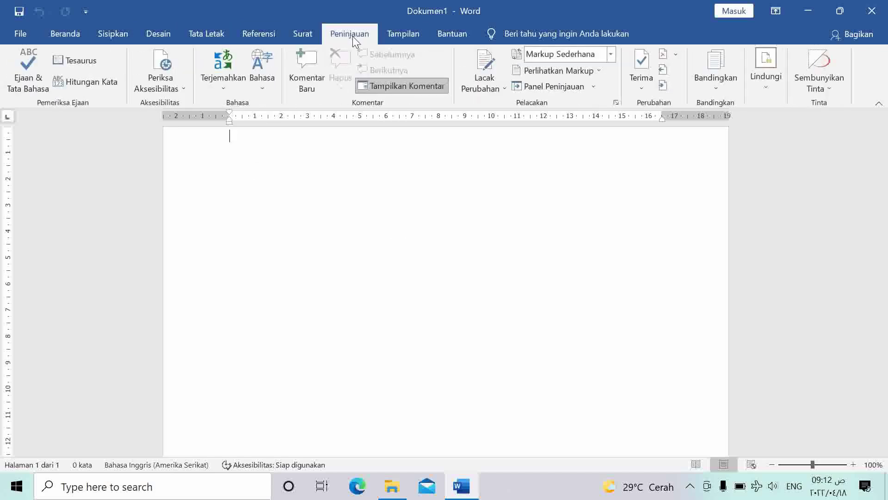
pyautogui.click(400, 38)
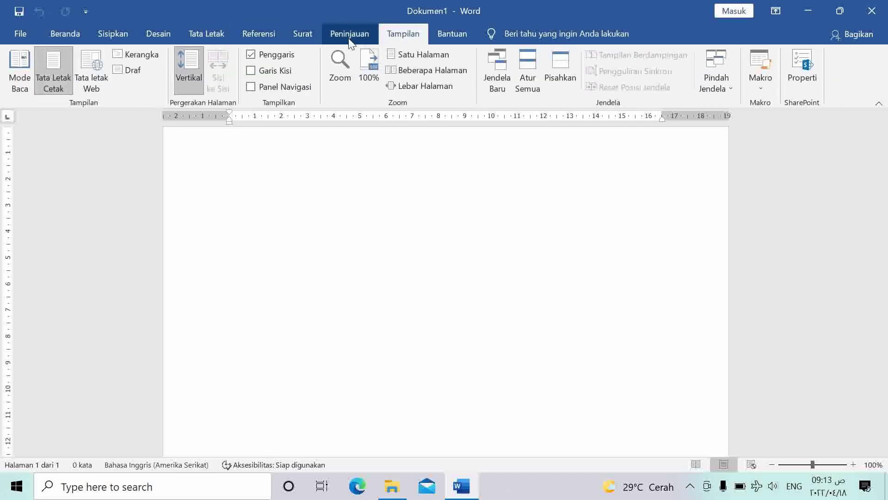
pyautogui.click(259, 34)
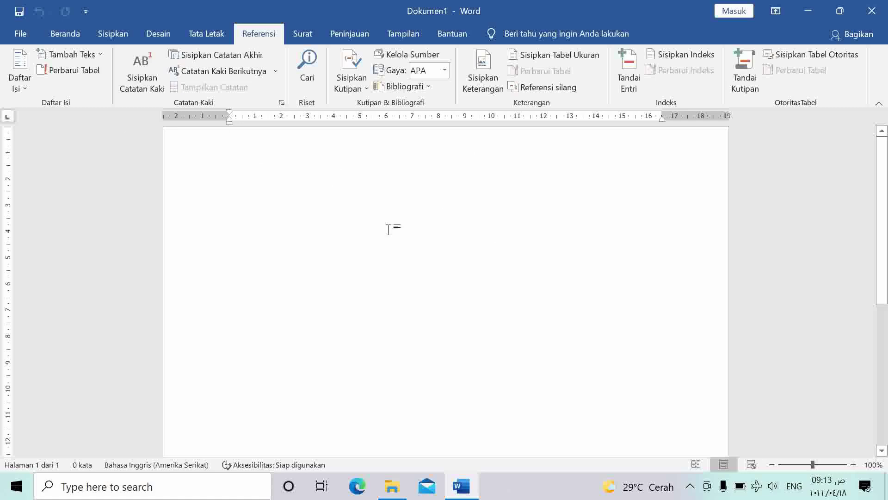
# - Step through every ribbon tab from Beranda to Tampilan, then go back to the File start page
pyautogui.click(64, 33)
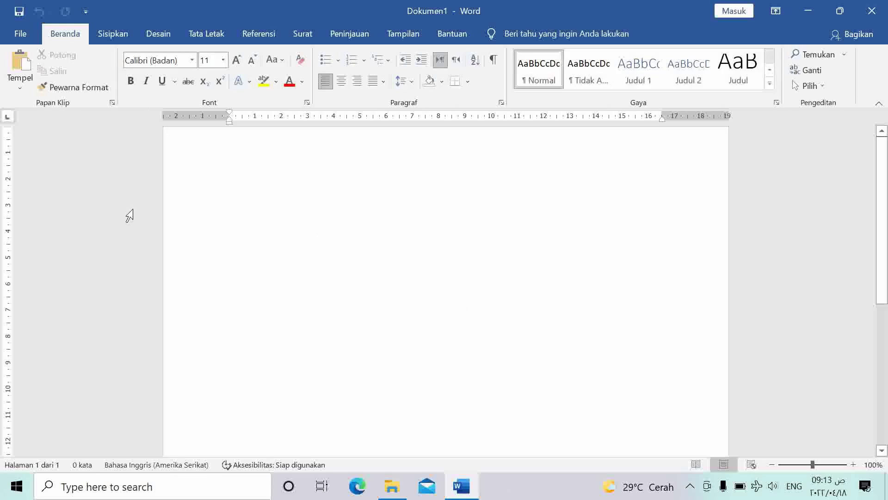
pyautogui.click(123, 40)
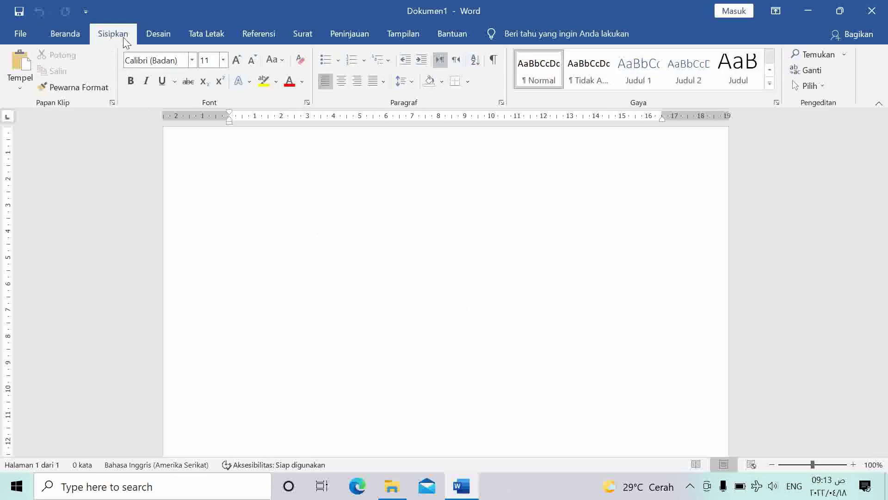
pyautogui.click(159, 34)
pyautogui.click(206, 33)
pyautogui.click(258, 34)
pyautogui.click(301, 34)
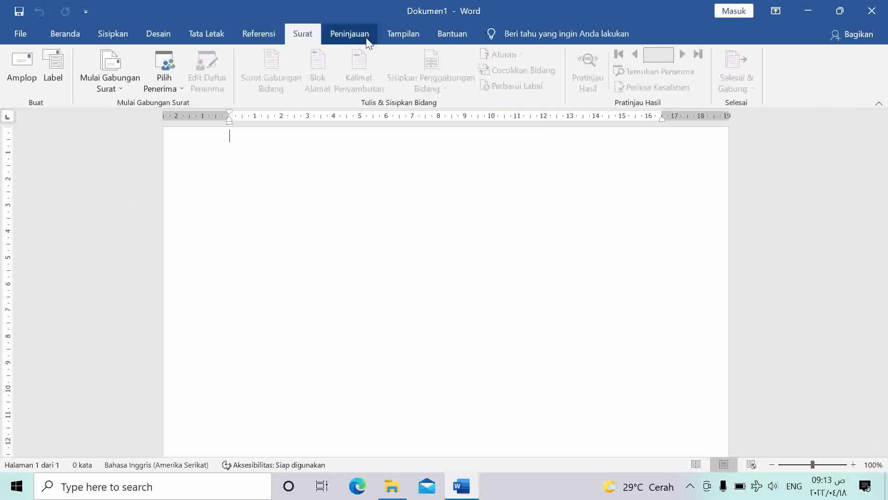
pyautogui.click(352, 35)
pyautogui.click(407, 34)
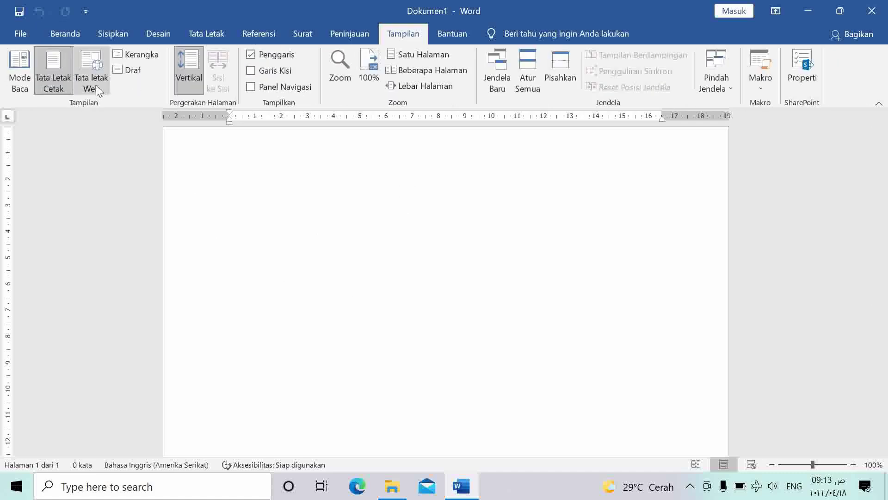
pyautogui.click(15, 28)
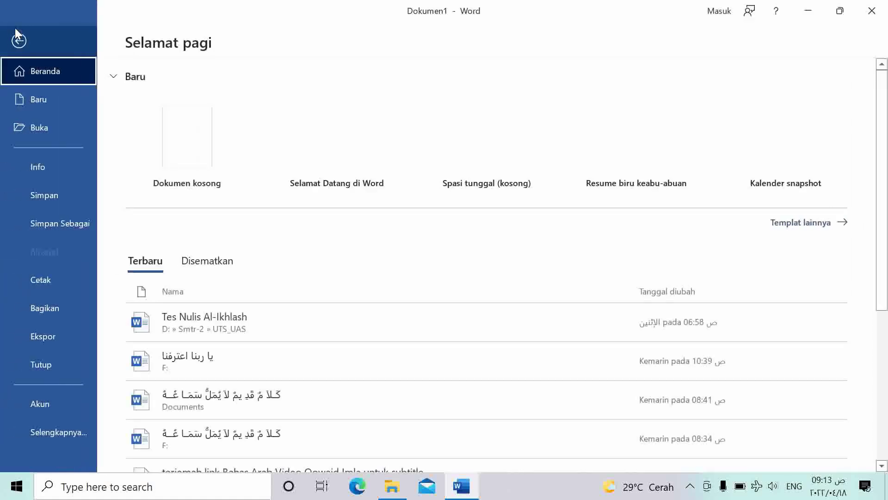
# - In Opsi > Bahasa, move Bahasa Arab to the top of the display languages and confirm with OK
pyautogui.click(54, 431)
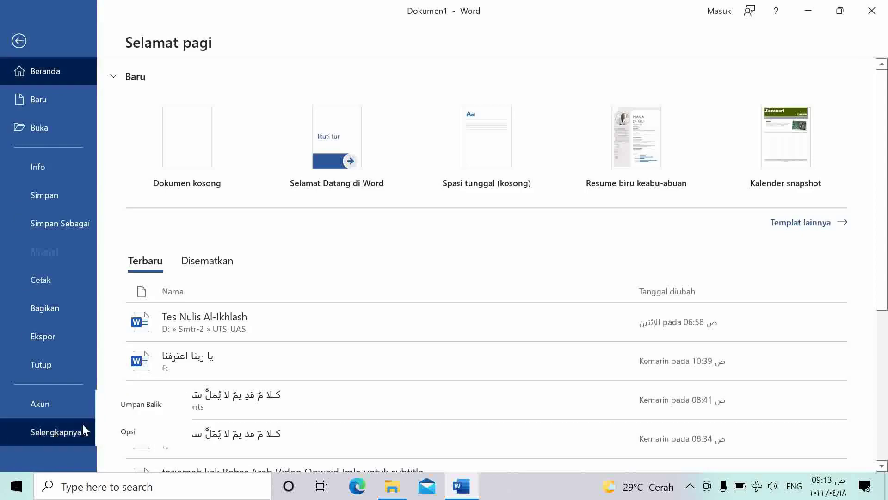
pyautogui.click(143, 435)
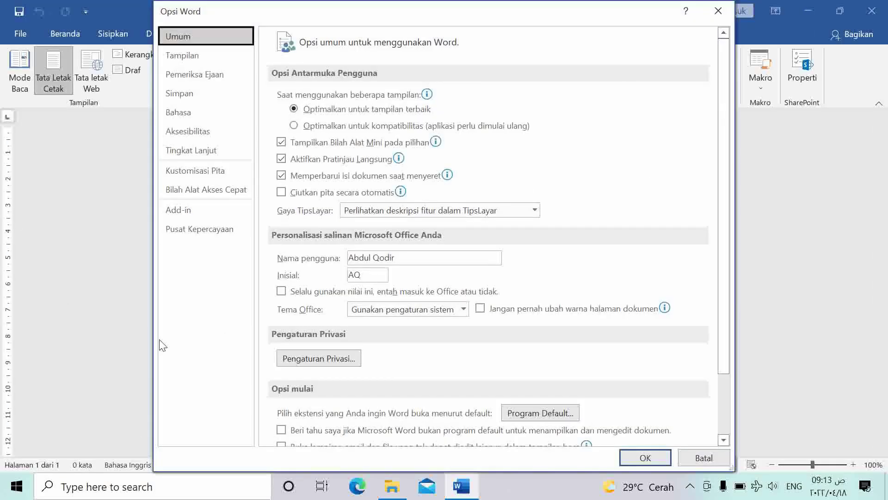
pyautogui.click(193, 116)
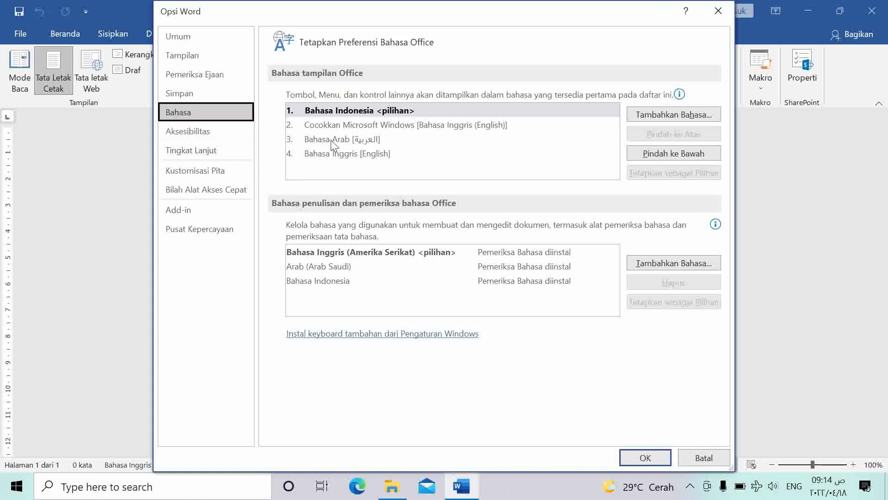
pyautogui.click(332, 140)
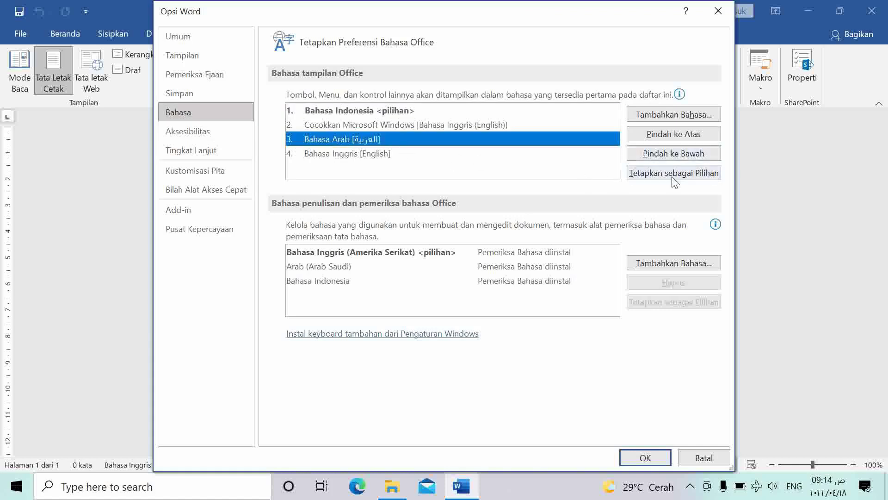
pyautogui.click(665, 135)
pyautogui.click(665, 135)
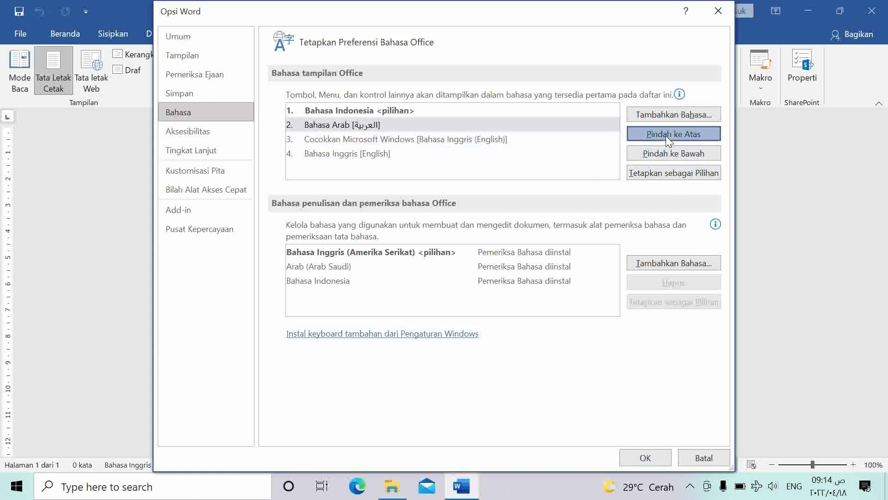
pyautogui.click(640, 460)
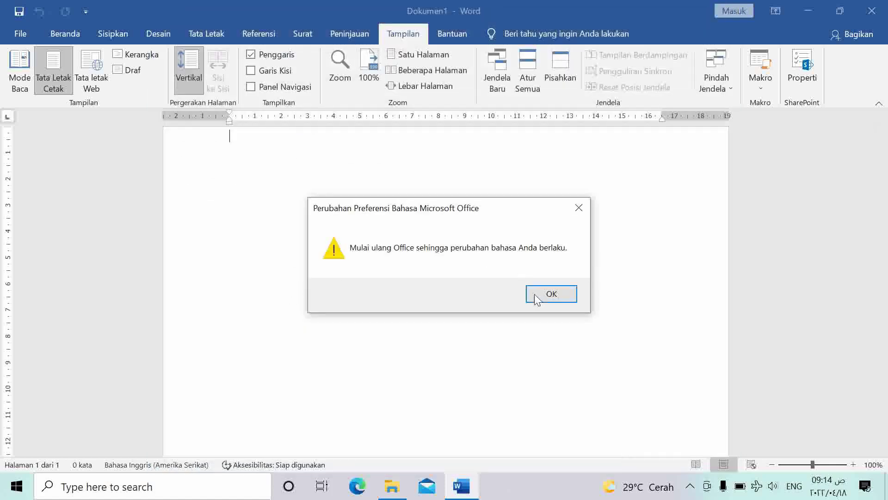
# - Restart Word after the notice, create blank document مستند١, and dismiss the genuine Office banner
pyautogui.click(555, 298)
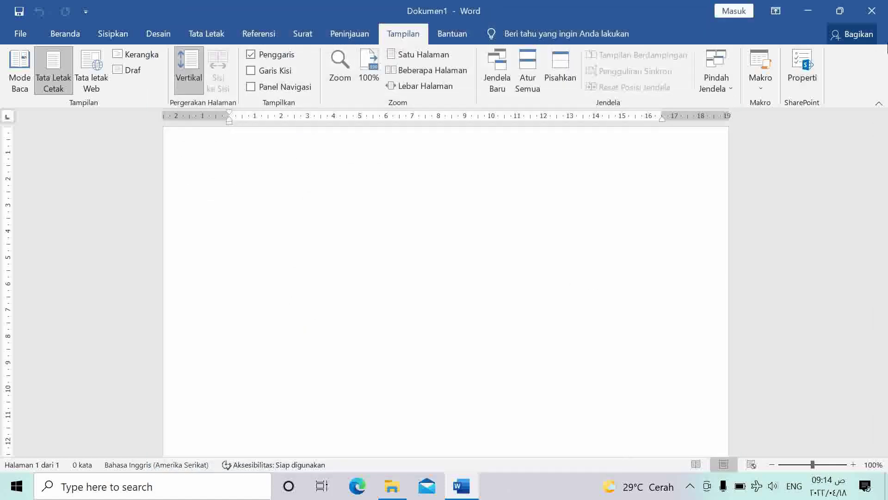
pyautogui.click(871, 15)
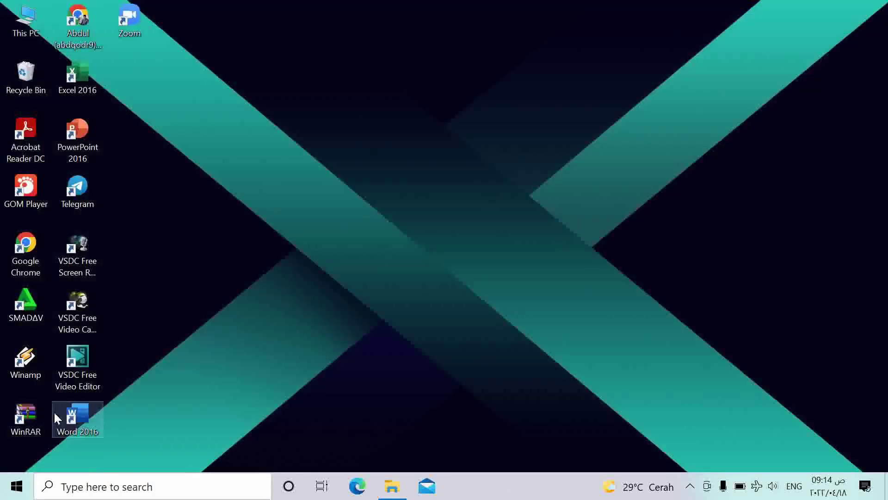
pyautogui.doubleClick(75, 411)
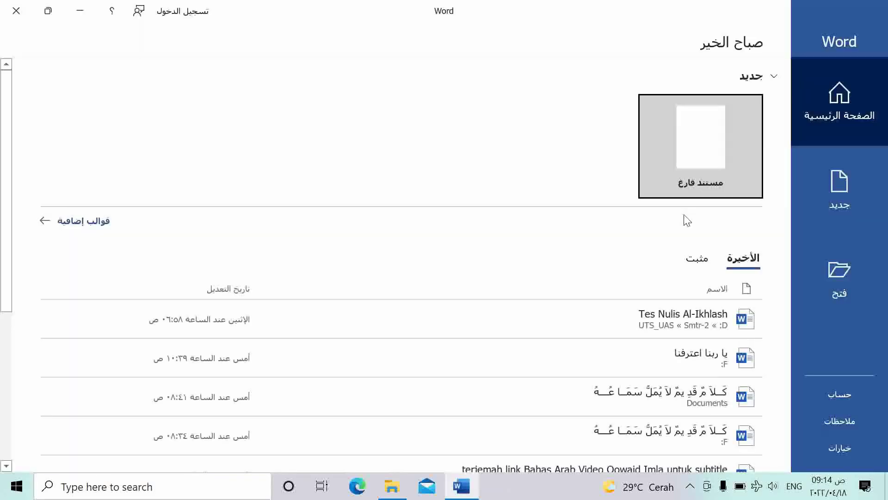
pyautogui.click(700, 144)
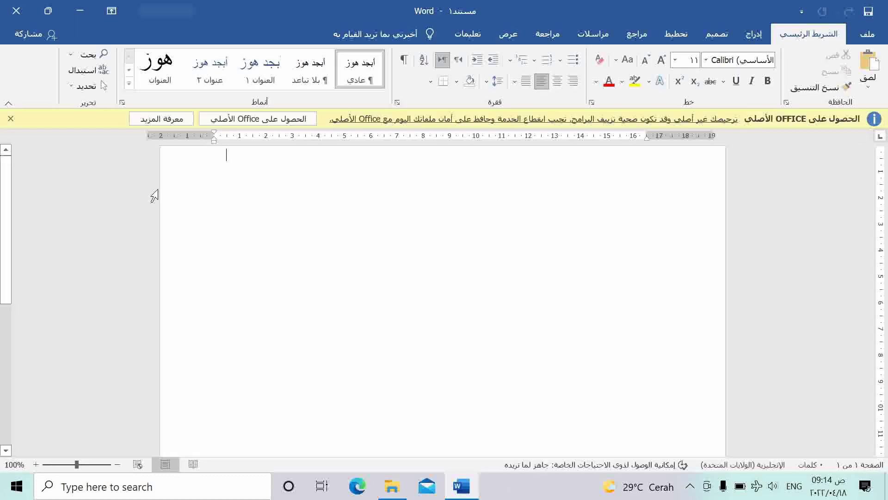
pyautogui.click(10, 119)
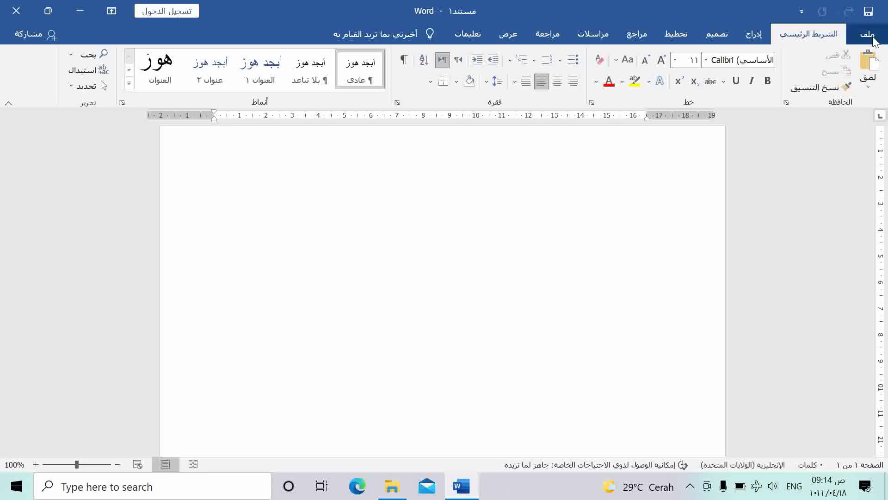
# - In Options > Language, move Match Microsoft Windows [English] to the top, apply, and dismiss the restart notice
pyautogui.click(867, 34)
pyautogui.click(846, 426)
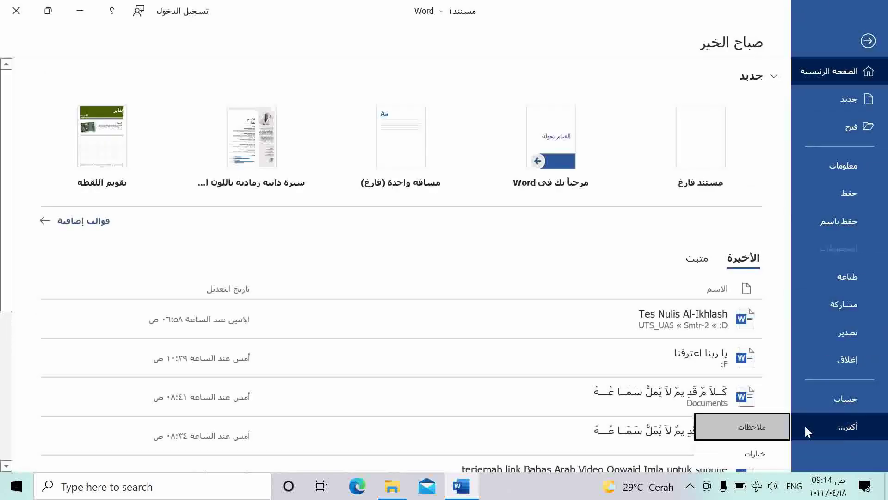
pyautogui.click(742, 456)
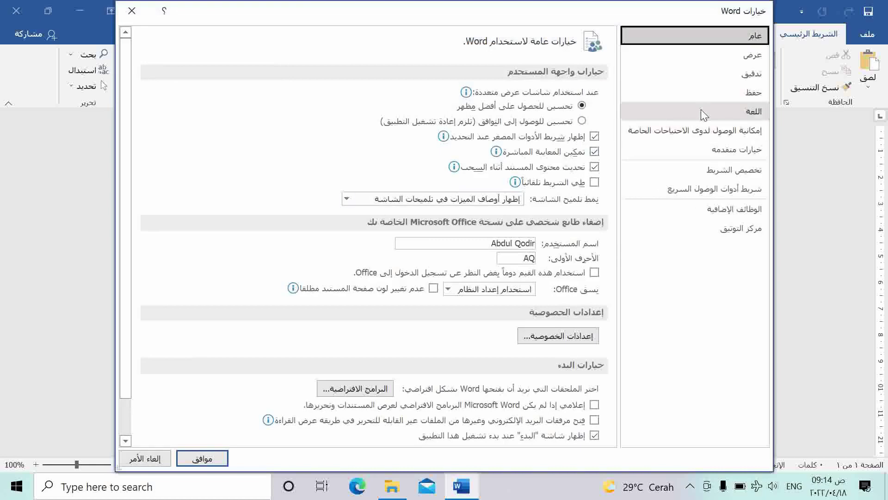
pyautogui.click(718, 111)
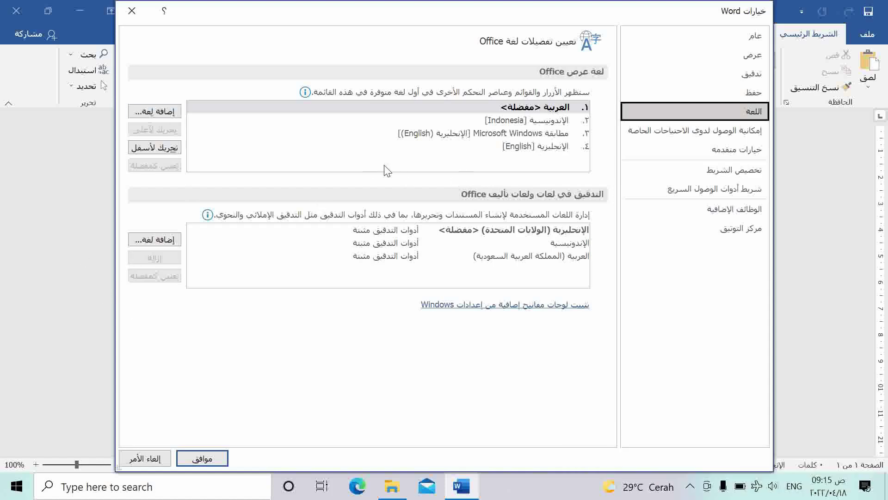
pyautogui.click(492, 135)
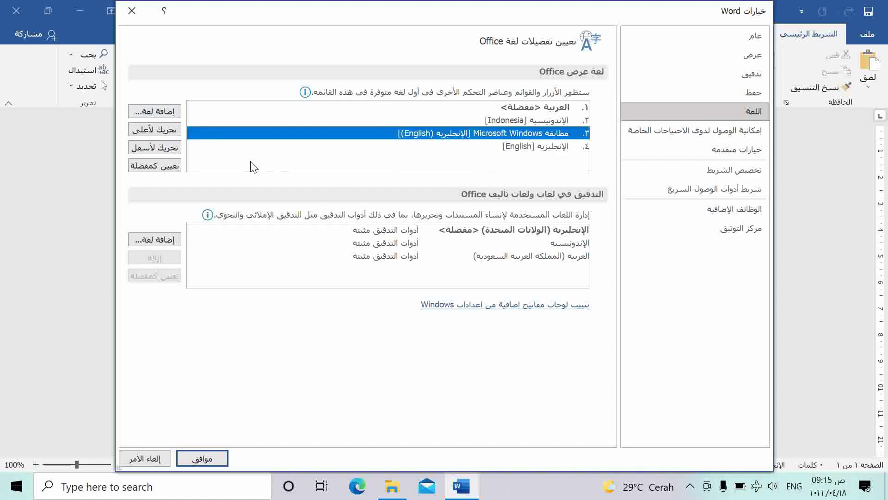
pyautogui.click(162, 134)
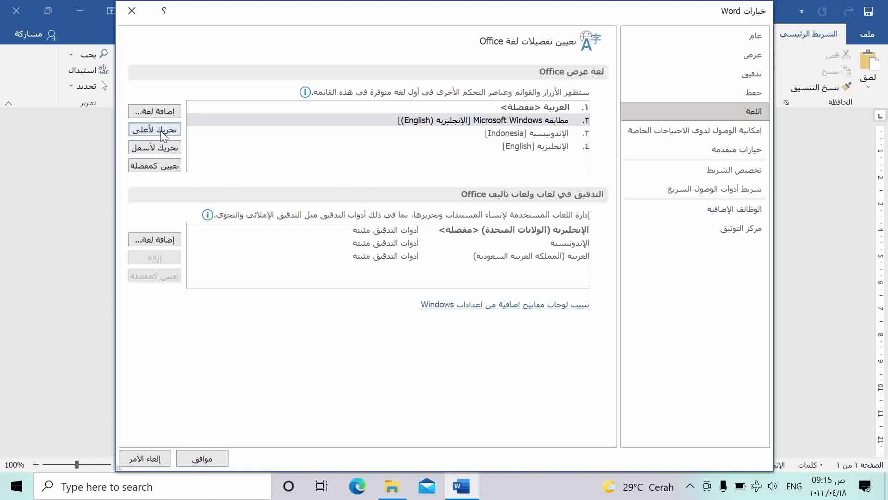
pyautogui.click(160, 131)
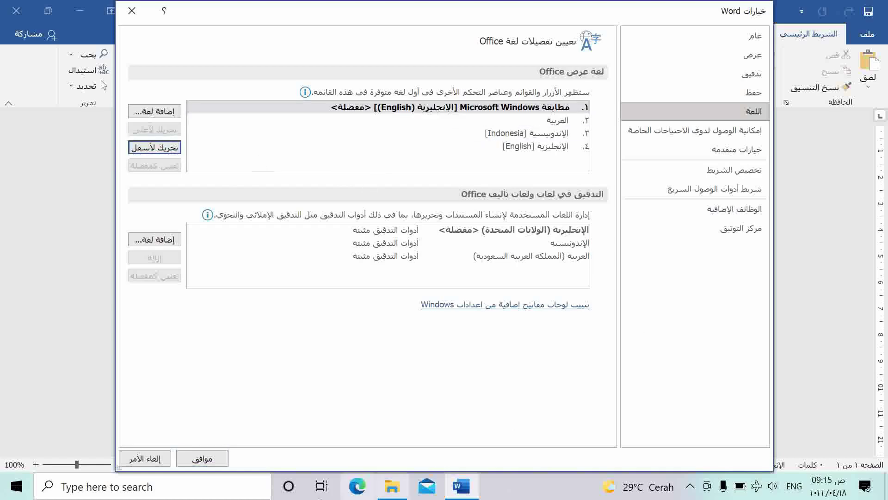
pyautogui.click(203, 459)
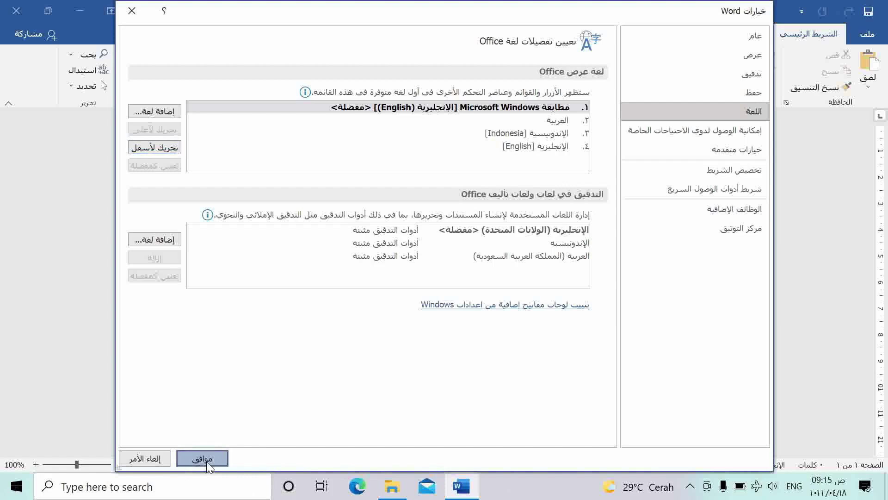
pyautogui.click(364, 300)
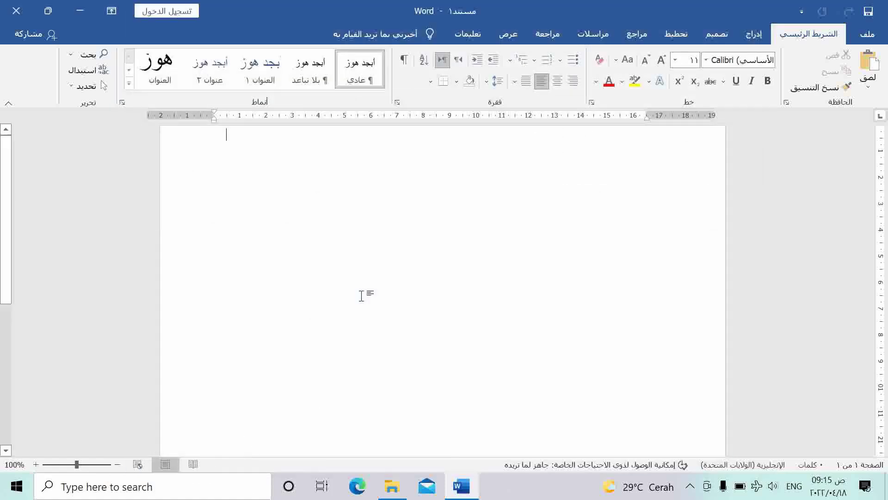
# - Relaunch Word 2016 in English, start a blank Document1, and dismiss the Get Genuine Office banner
pyautogui.click(14, 11)
pyautogui.doubleClick(87, 420)
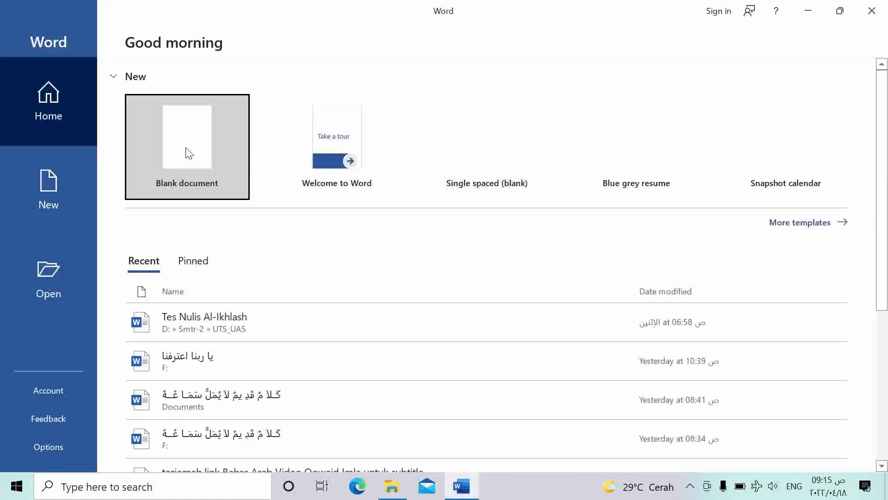
pyautogui.click(186, 152)
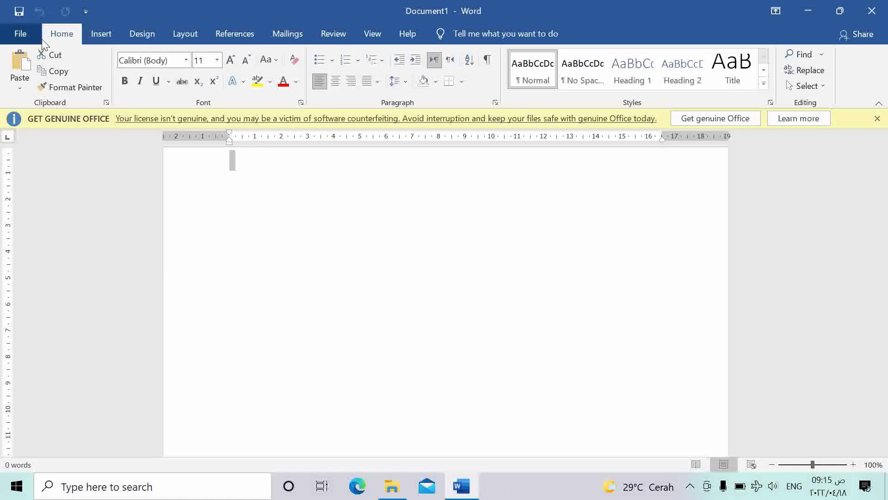
pyautogui.click(877, 118)
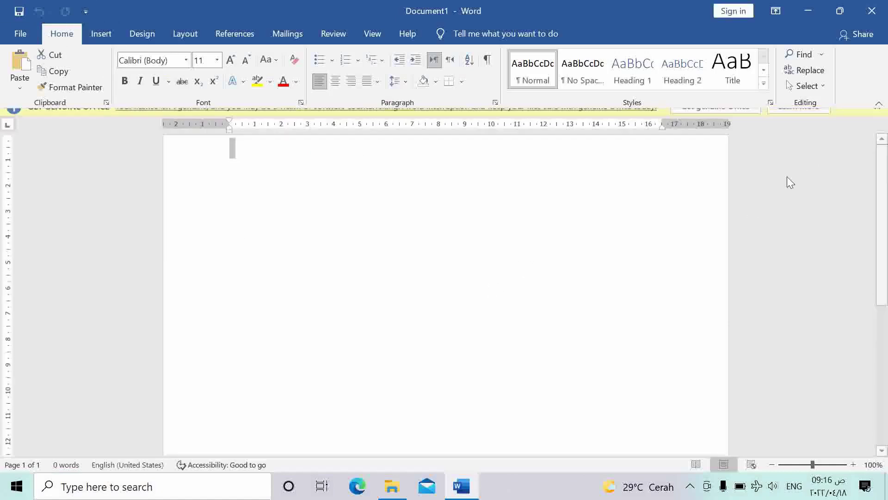
pyautogui.click(232, 139)
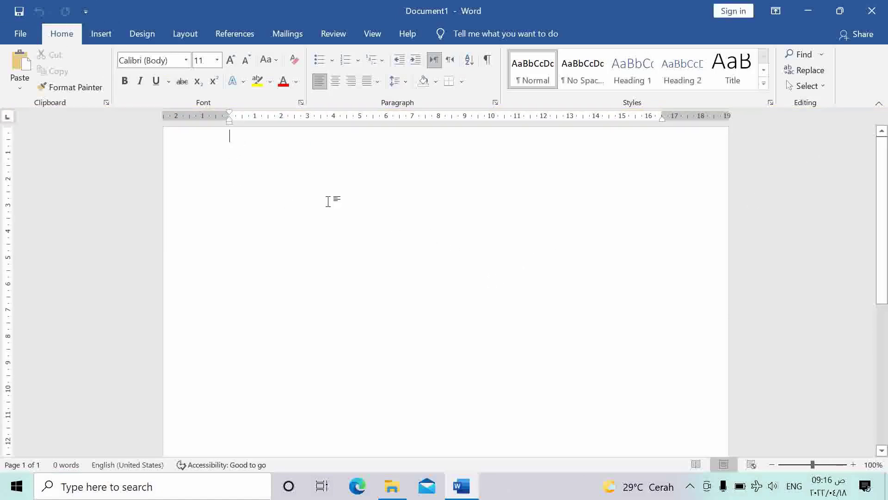